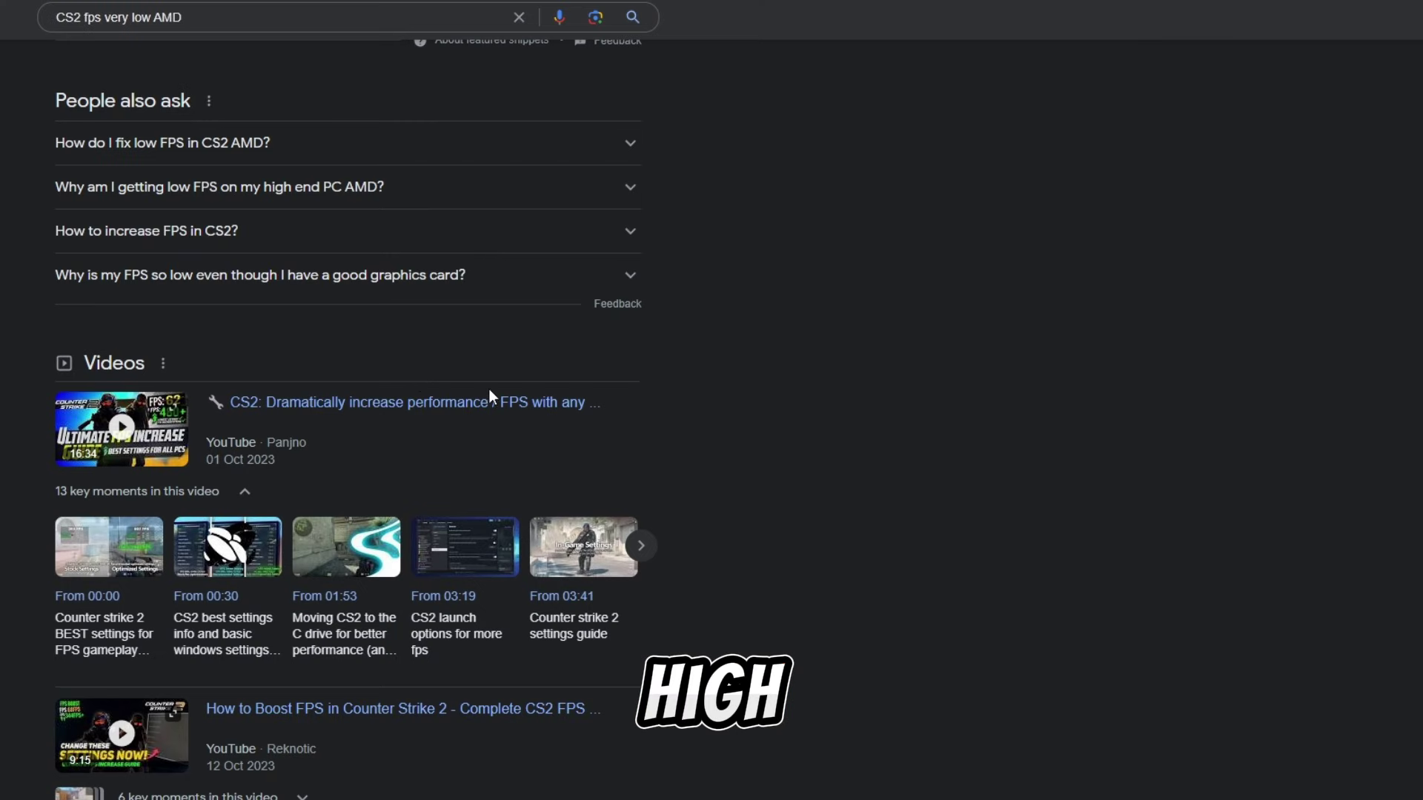
scroll(488, 388, down, 2)
scroll(265, 382, down, 3)
scroll(369, 382, down, 3)
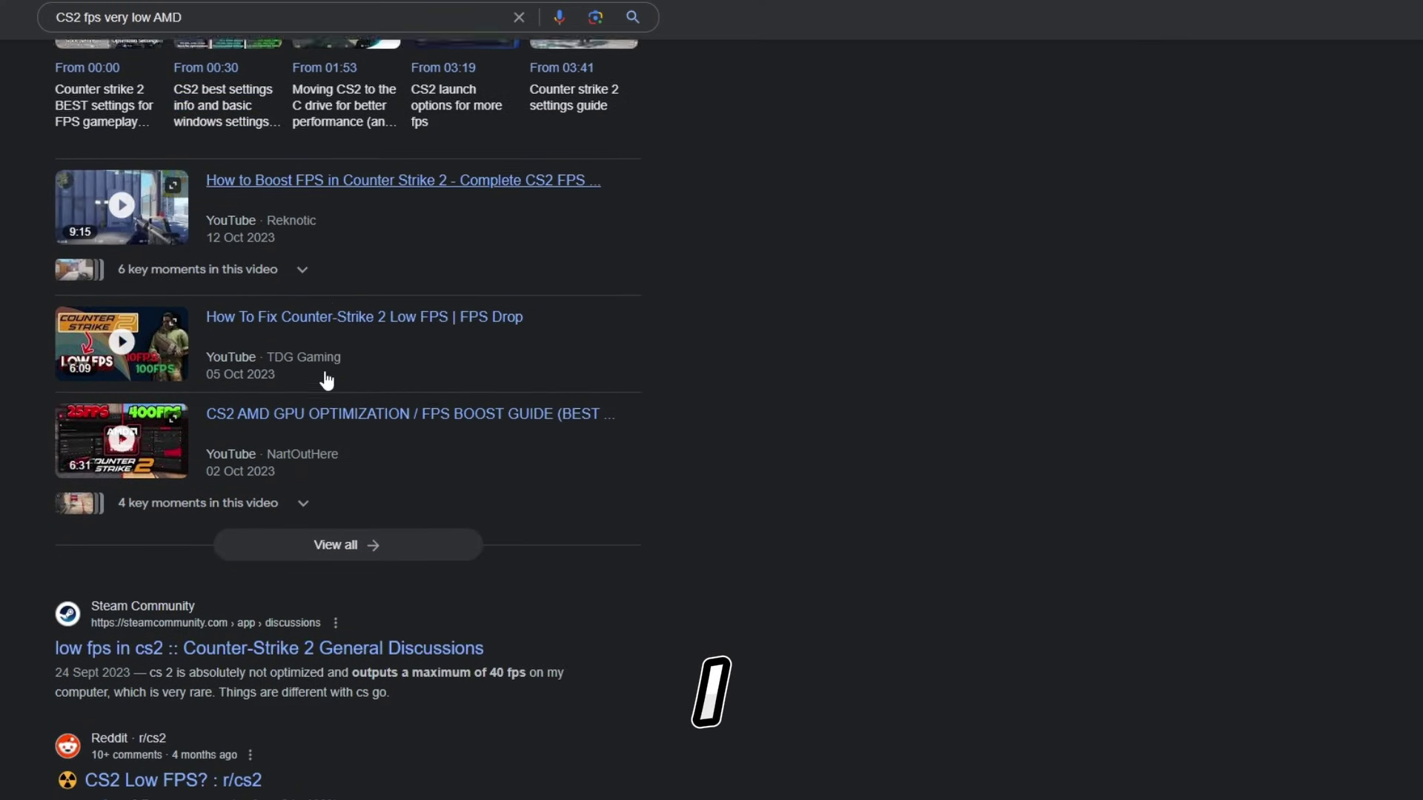
scroll(368, 381, down, 3)
scroll(115, 366, down, 2)
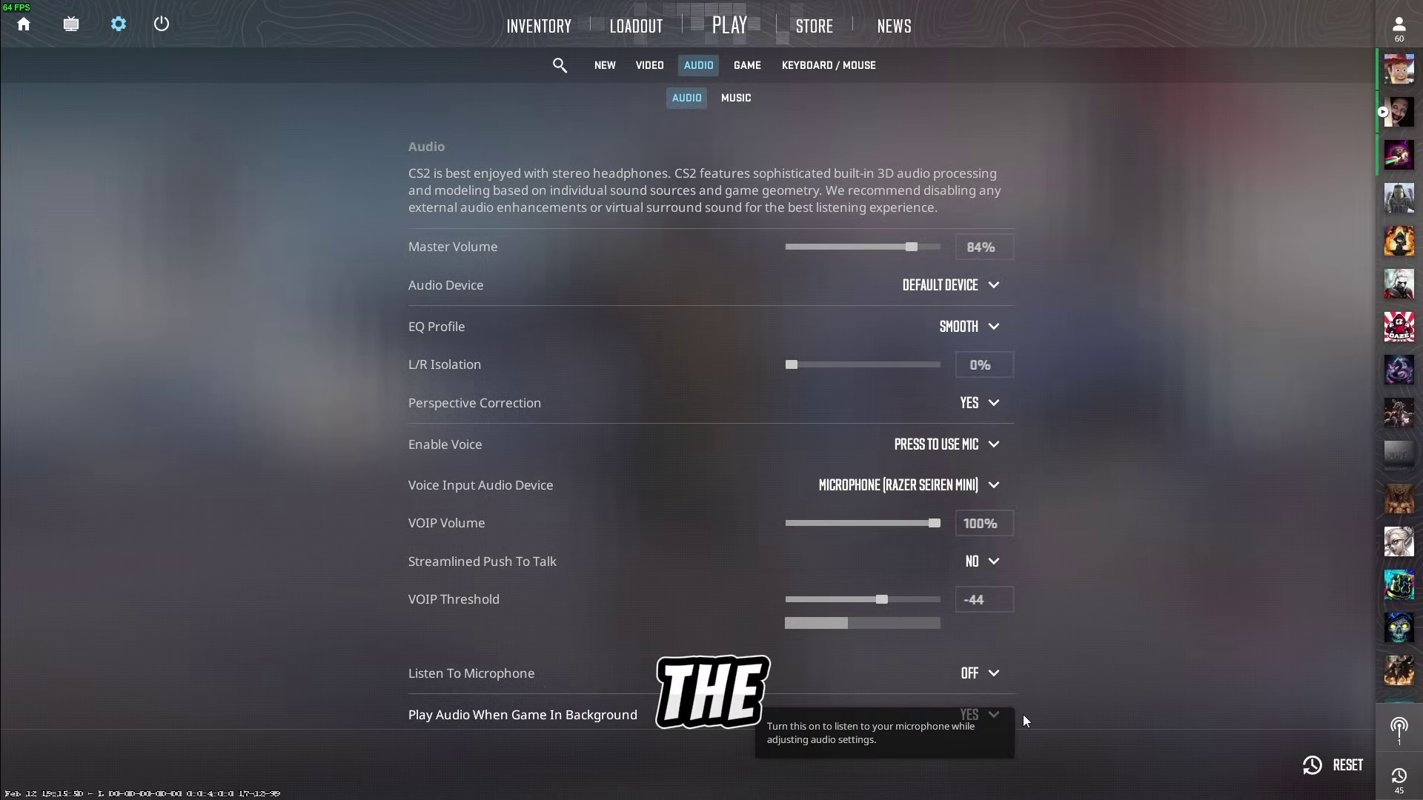
scroll(906, 530, down, 2)
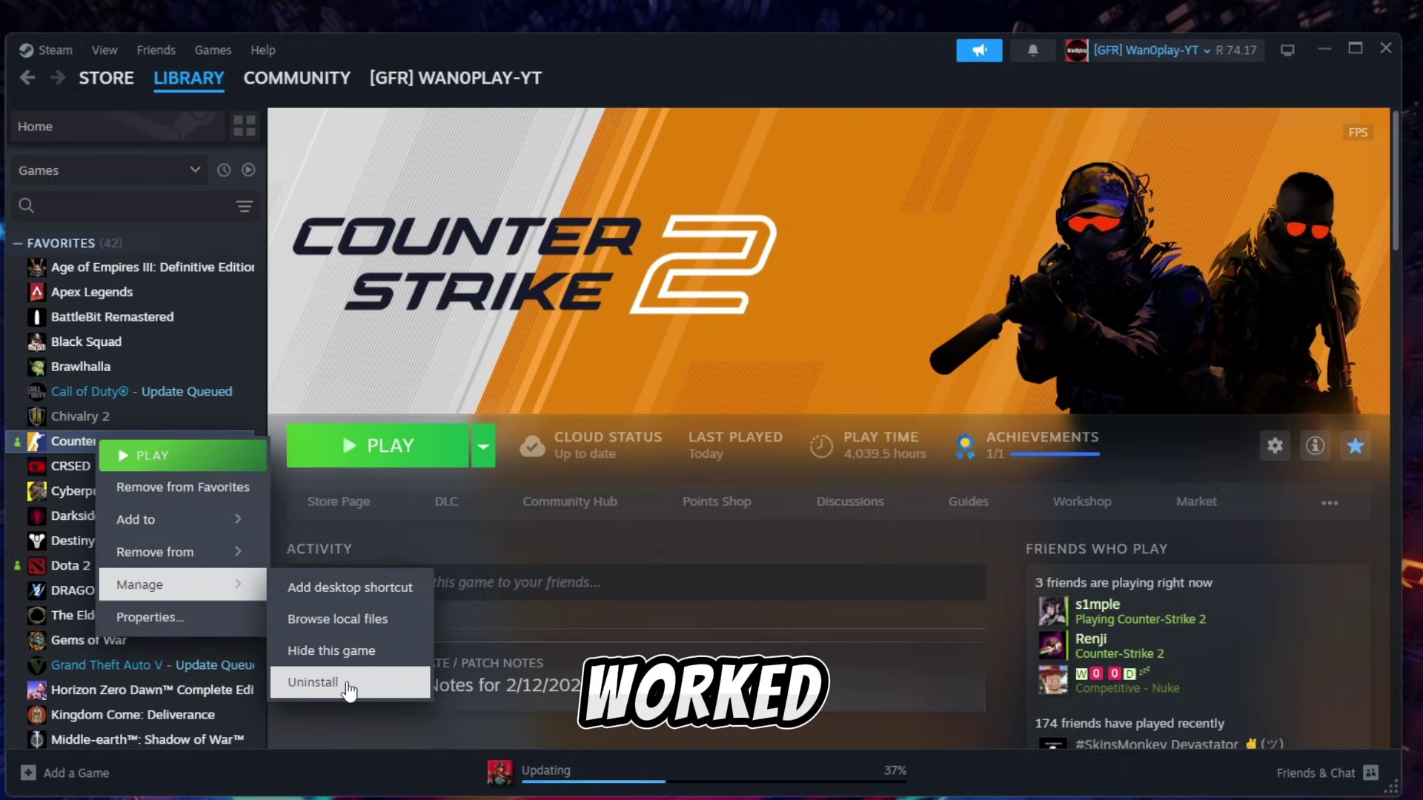
- Begin uninstalling Counter-Strike 2 before heading to AMD's driver support page
click(348, 691)
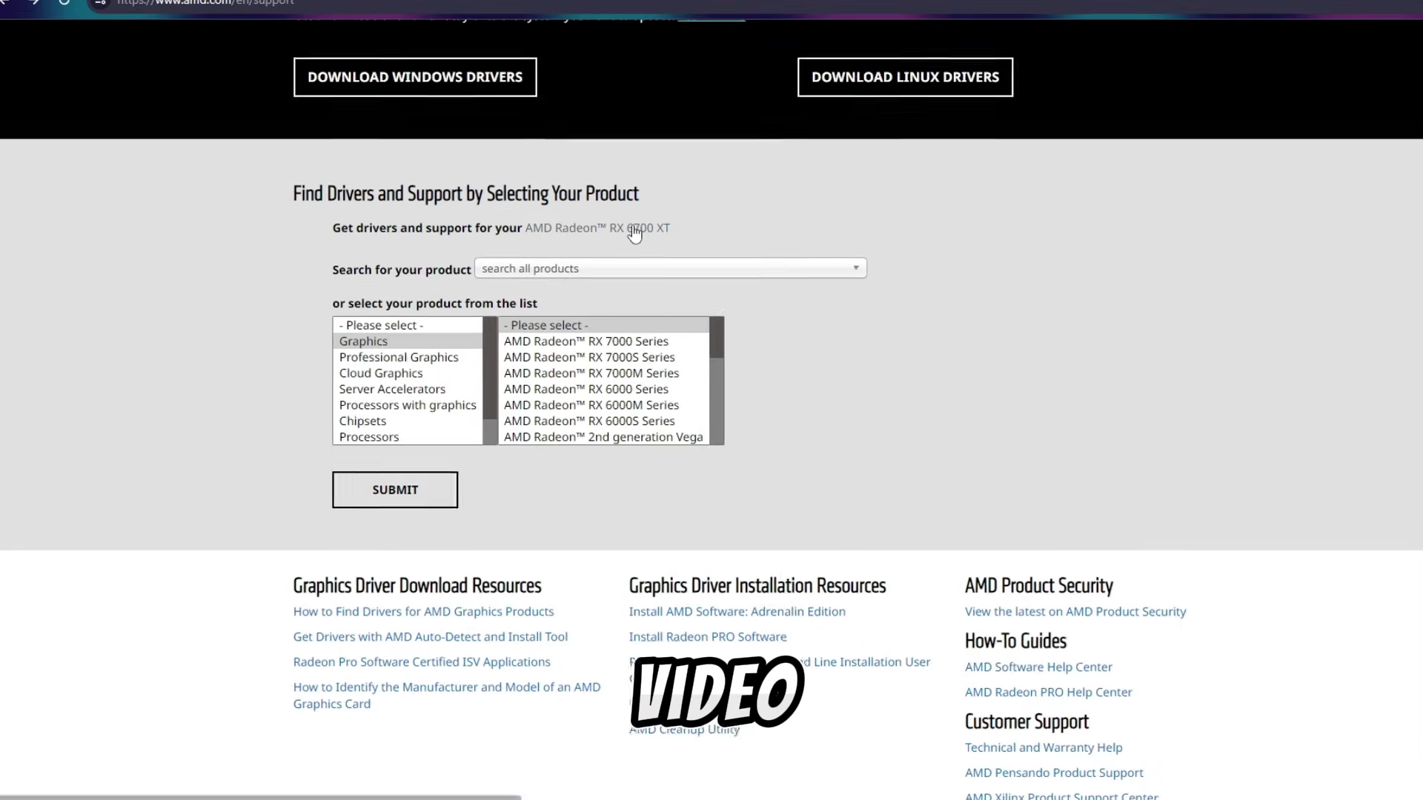
- Show the RX 6700 XT's Windows 11 64-bit downloads, including Adrenalin 24.1.1
click(573, 248)
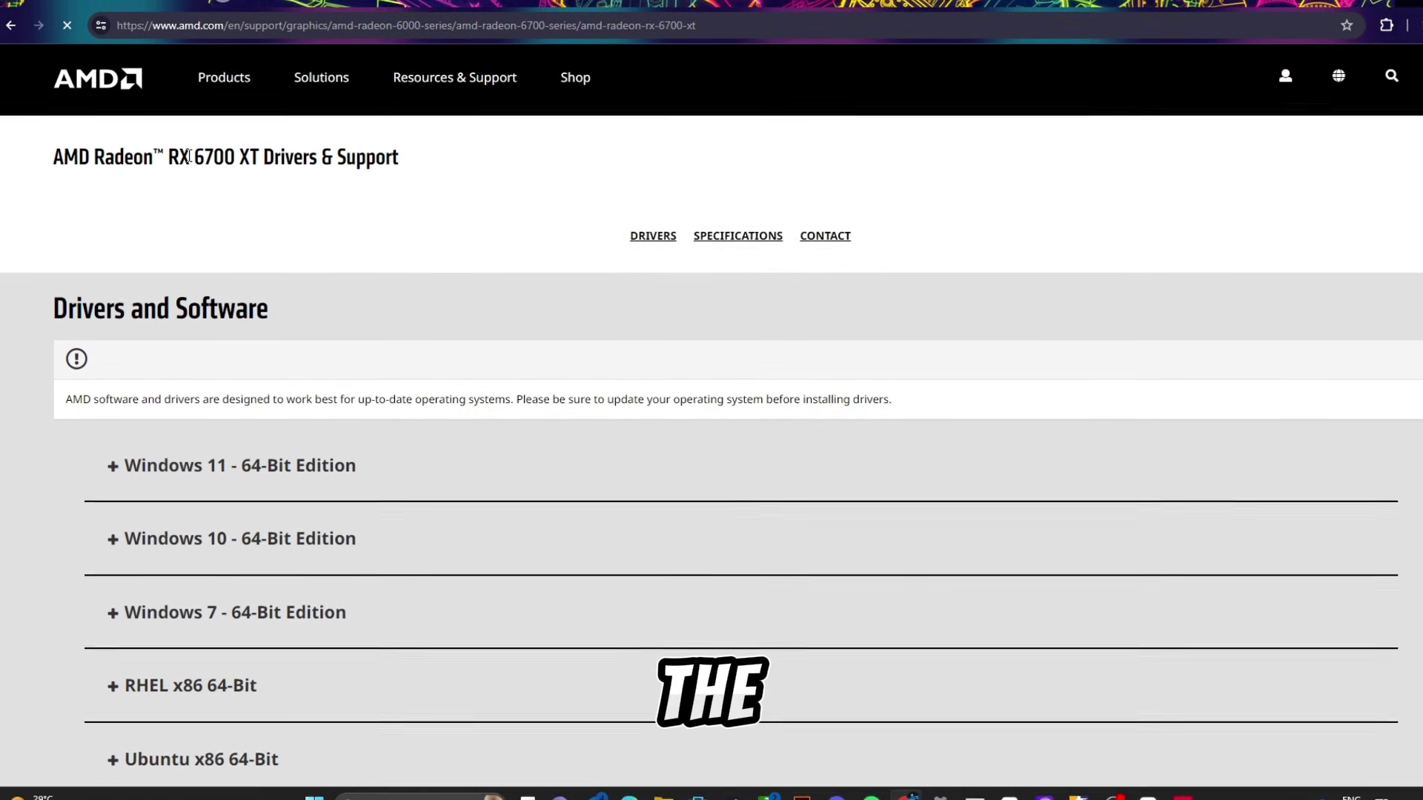
drag(190, 156, 335, 168)
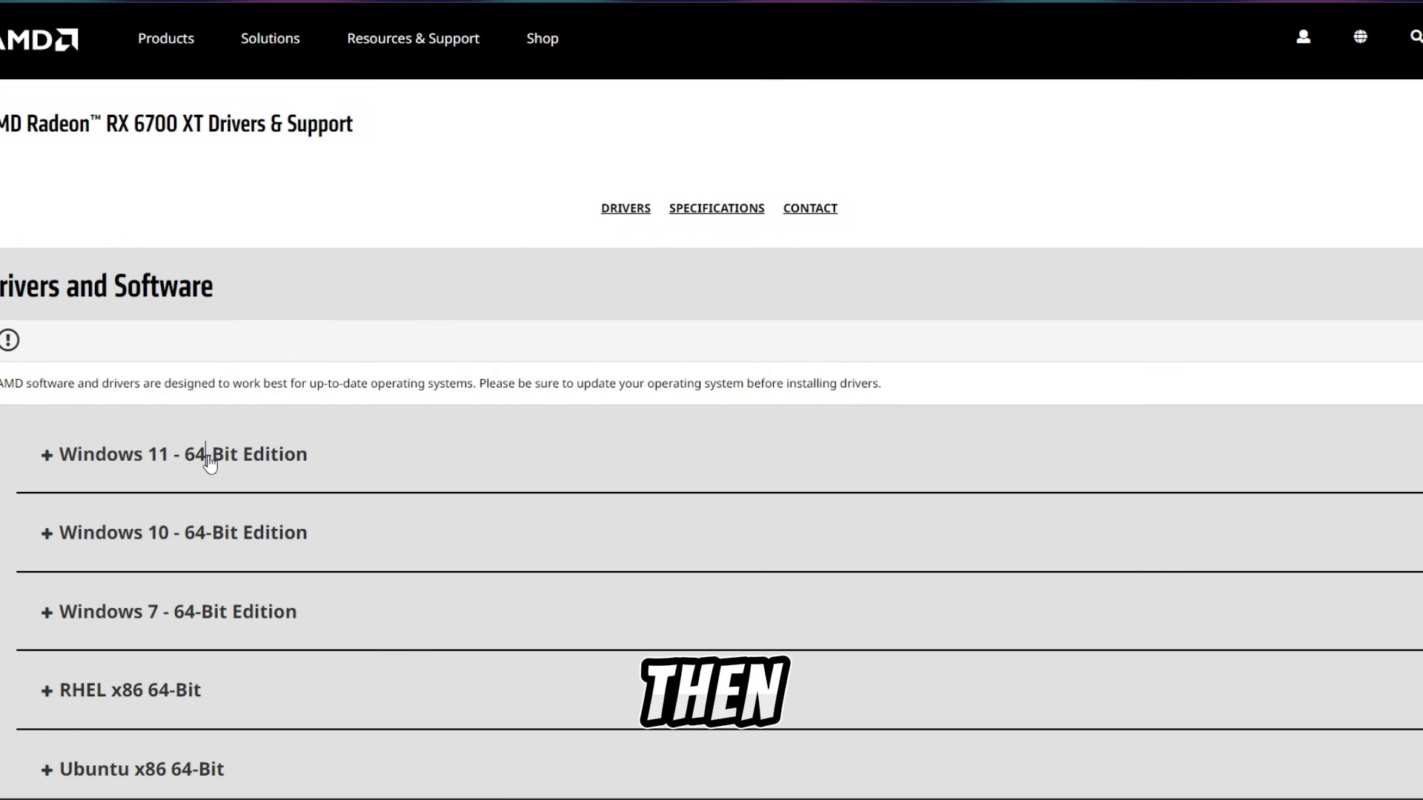
click(227, 463)
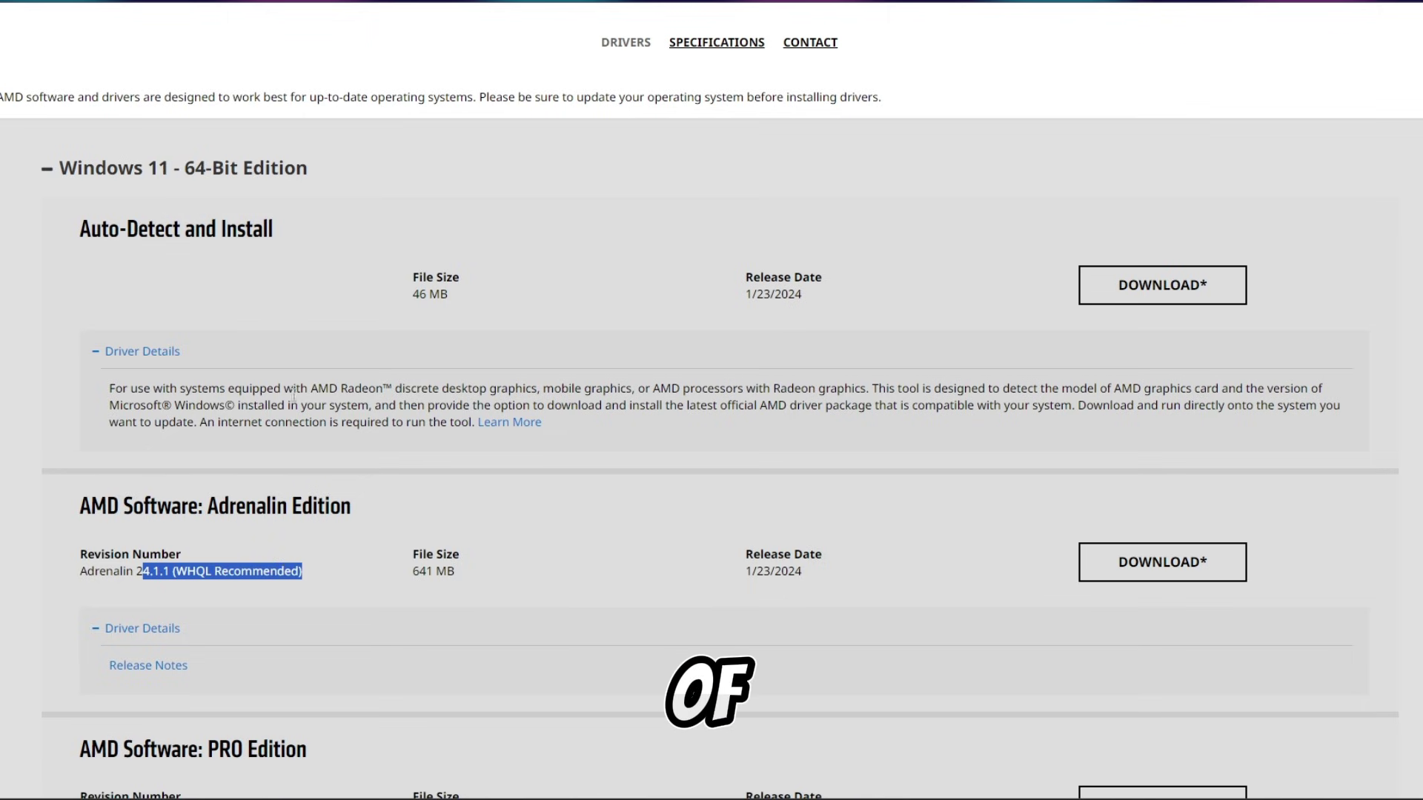
drag(314, 263, 172, 259)
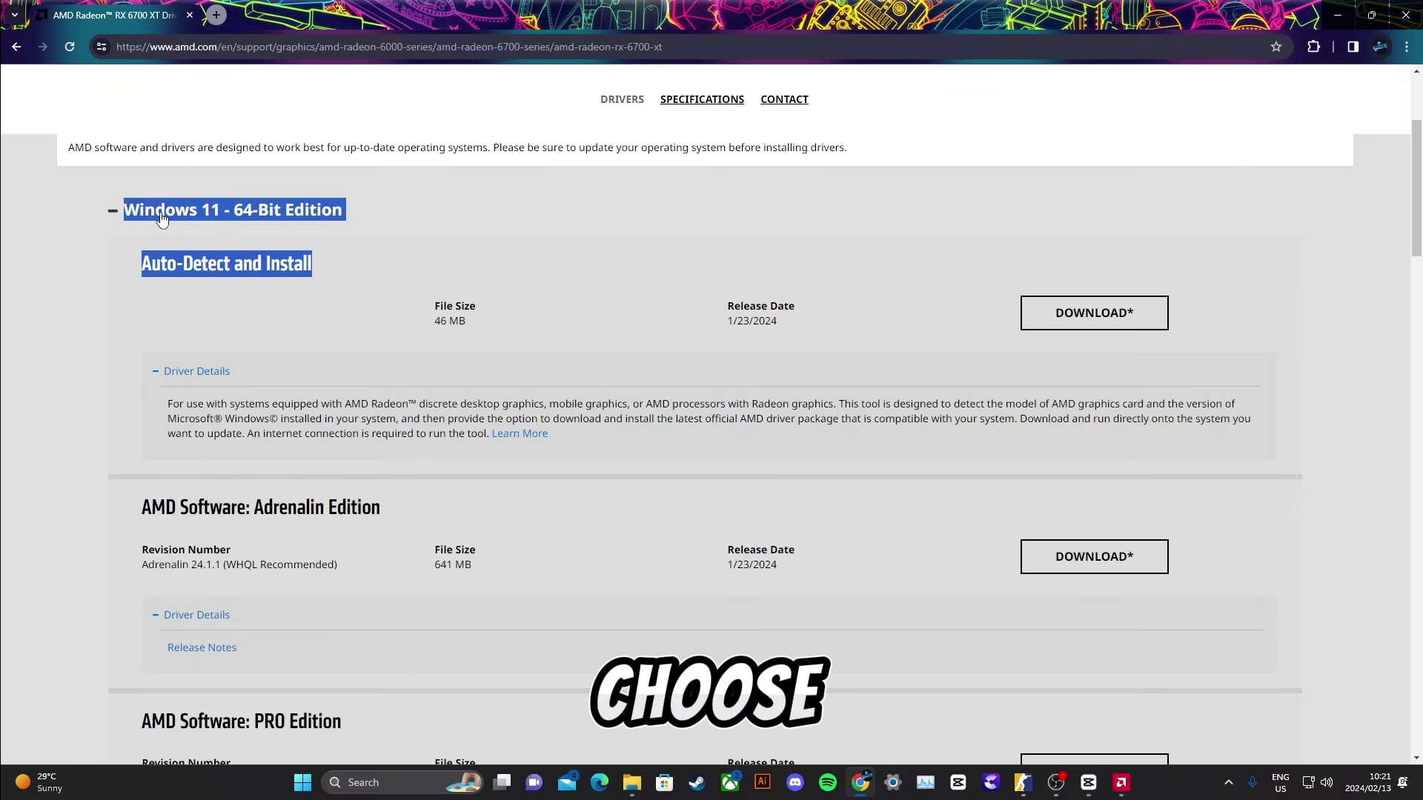
- Launch the downloaded Adrenalin installer from the desktop folder
click(633, 783)
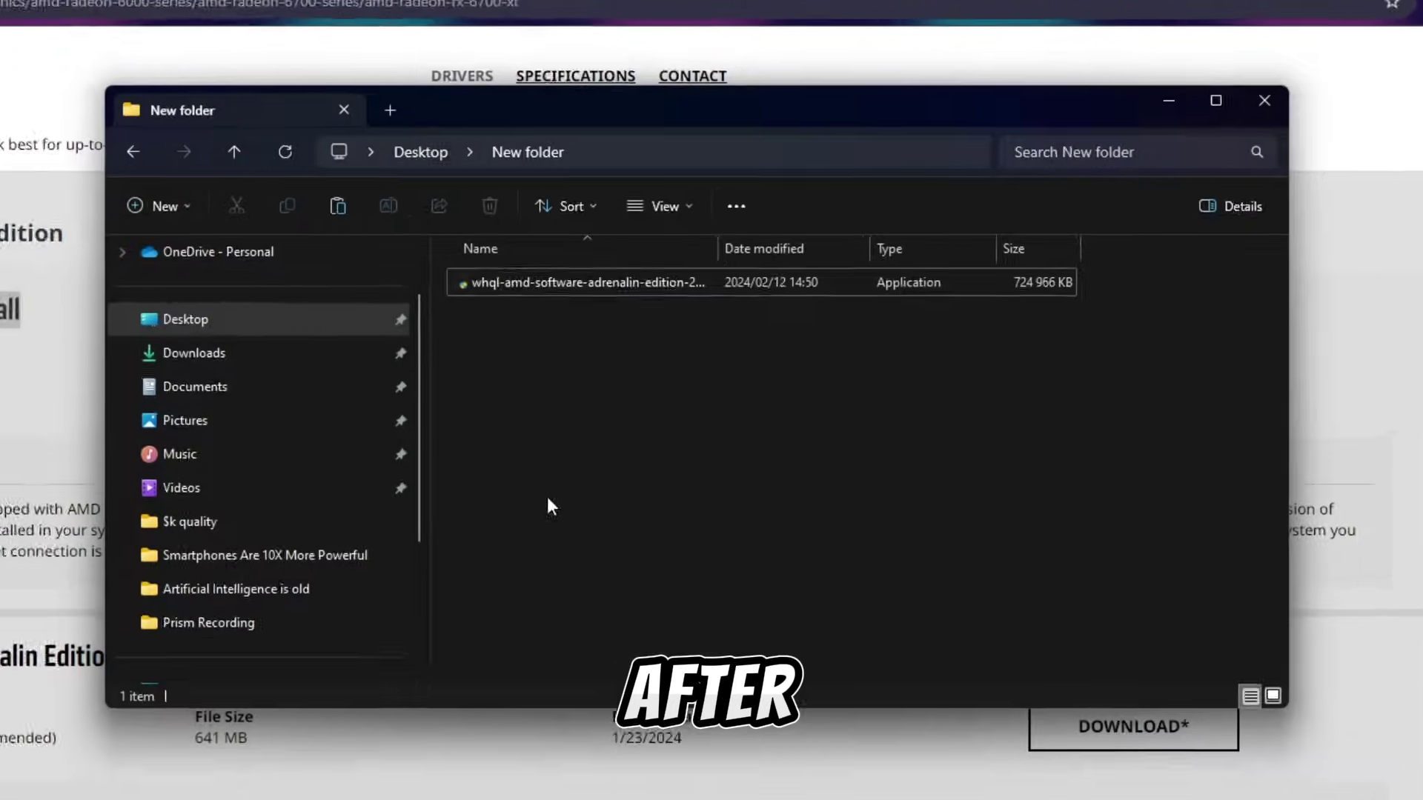
click(495, 292)
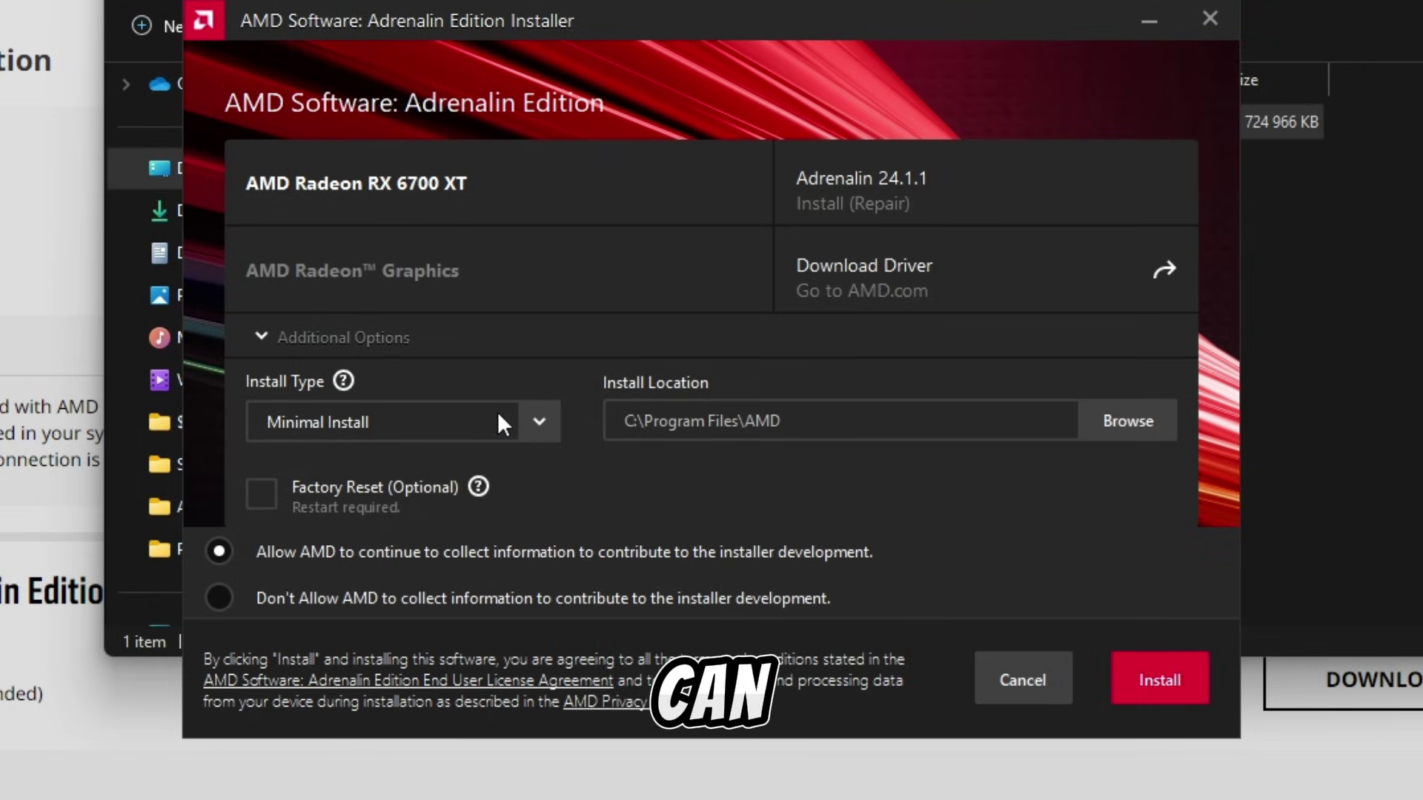
- Choose Minimal Install with Factory Reset, untick Keep user settings, and close the installer
click(513, 418)
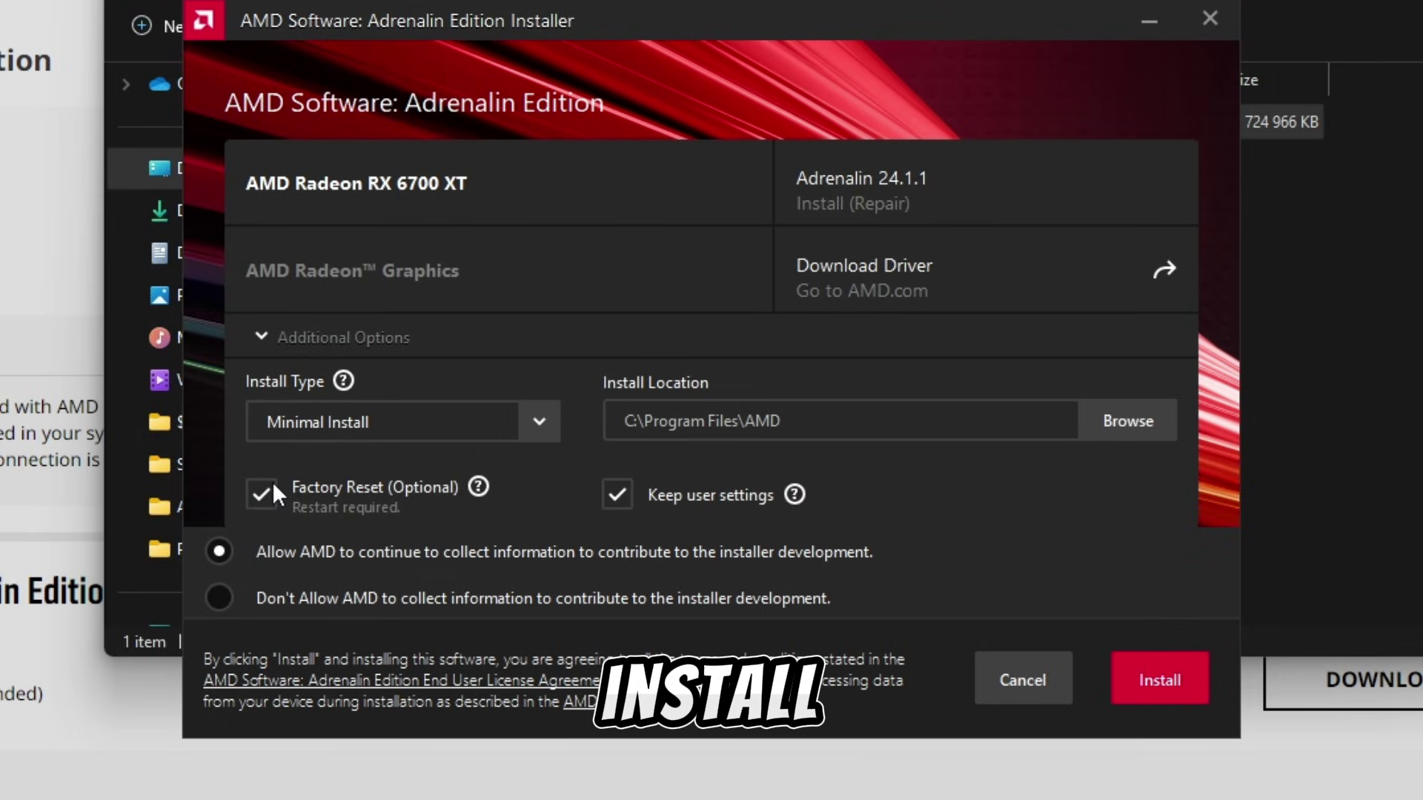
click(619, 492)
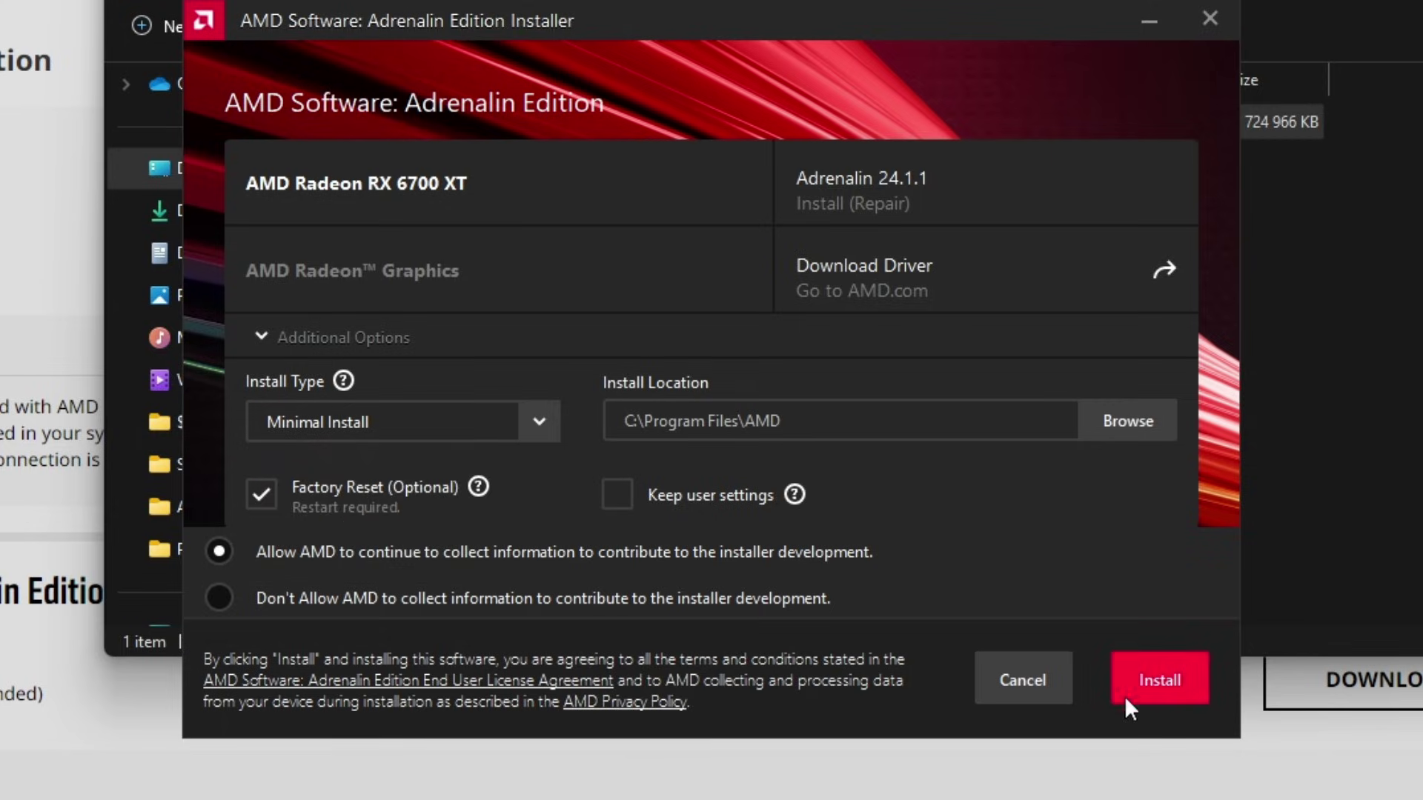
click(1228, 19)
- Confirm quitting the installation to return to the desktop folder
click(855, 513)
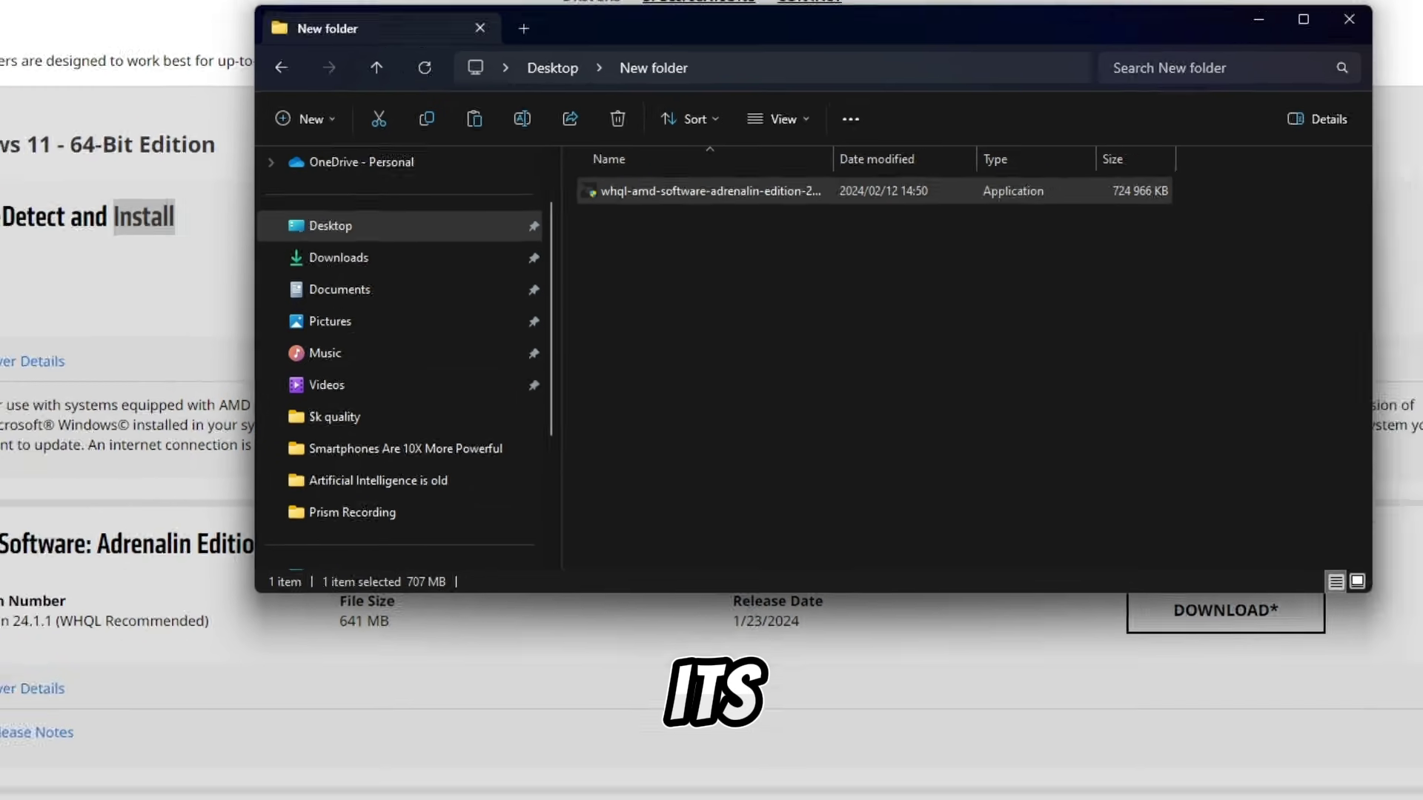